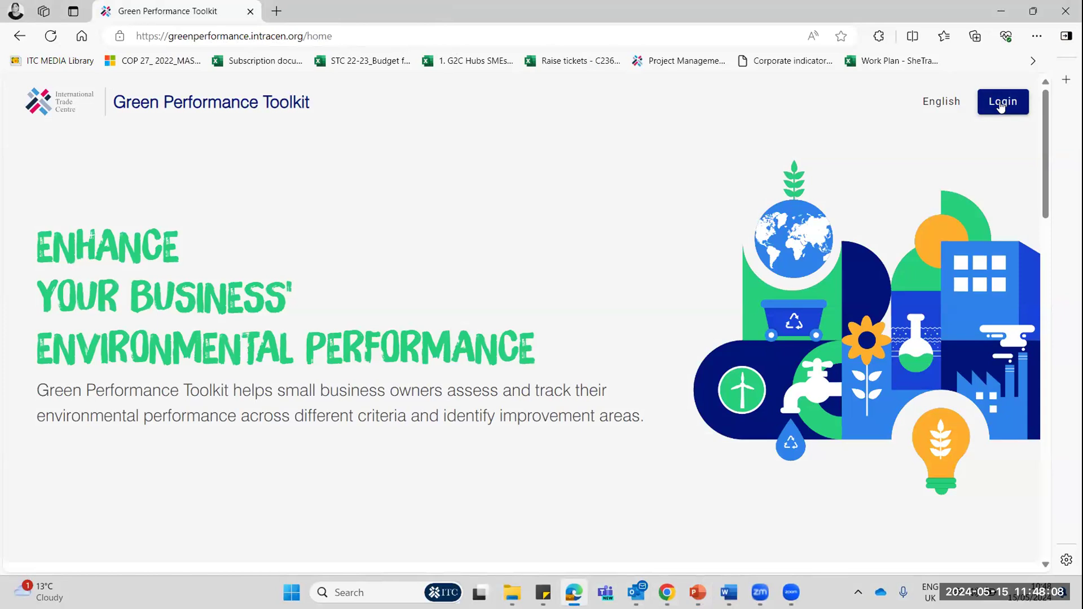
Choose Textile / Apparel as the industry and start the quick assessment for the Energy area
scroll(500, 321, "down", 4)
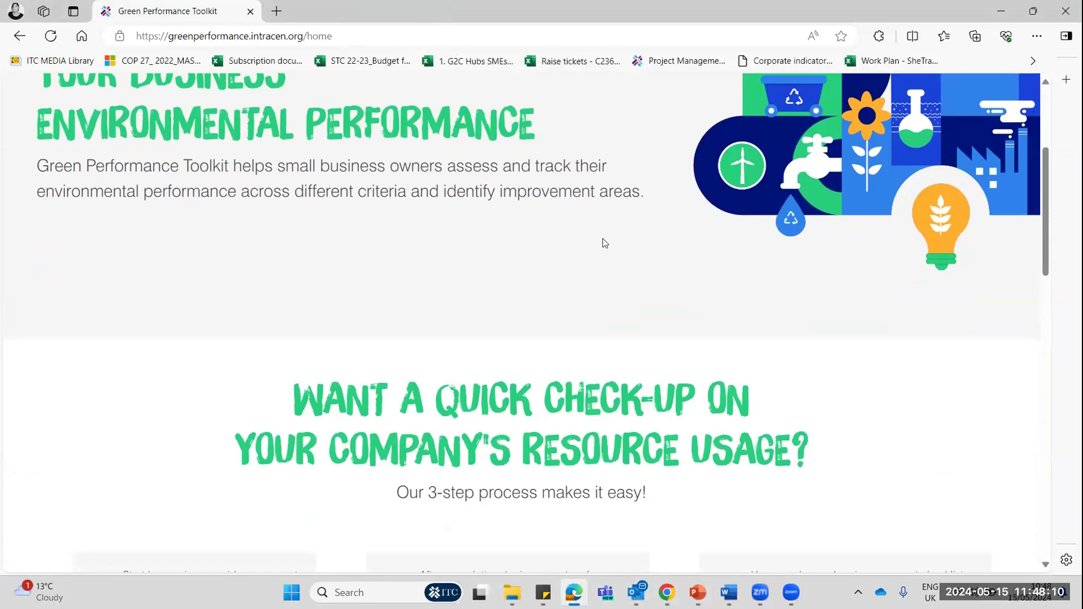
scroll(605, 243, "down", 12)
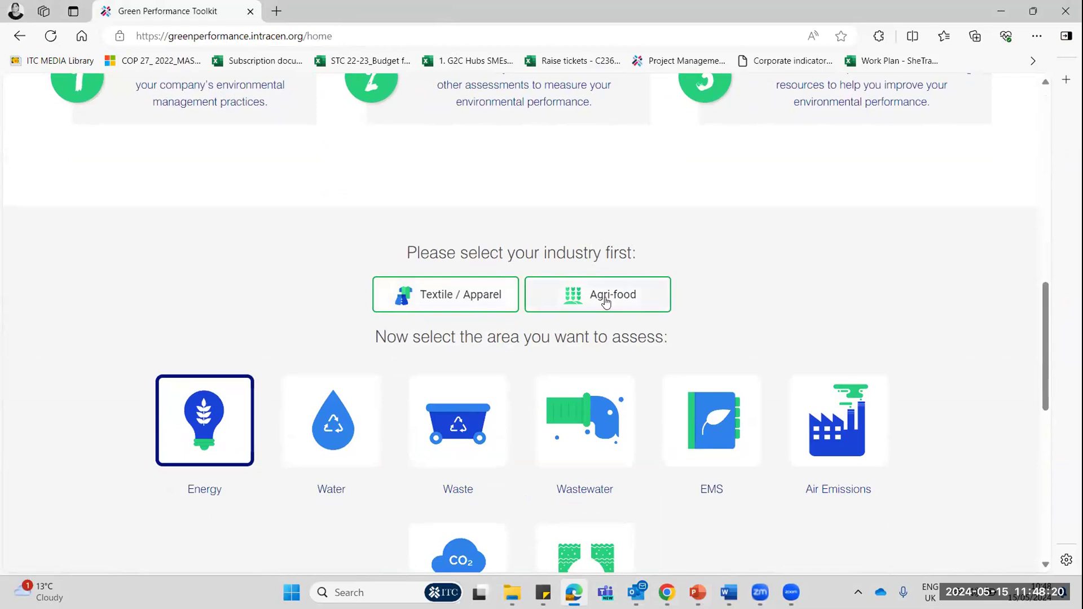
scroll(617, 300, "down", 3)
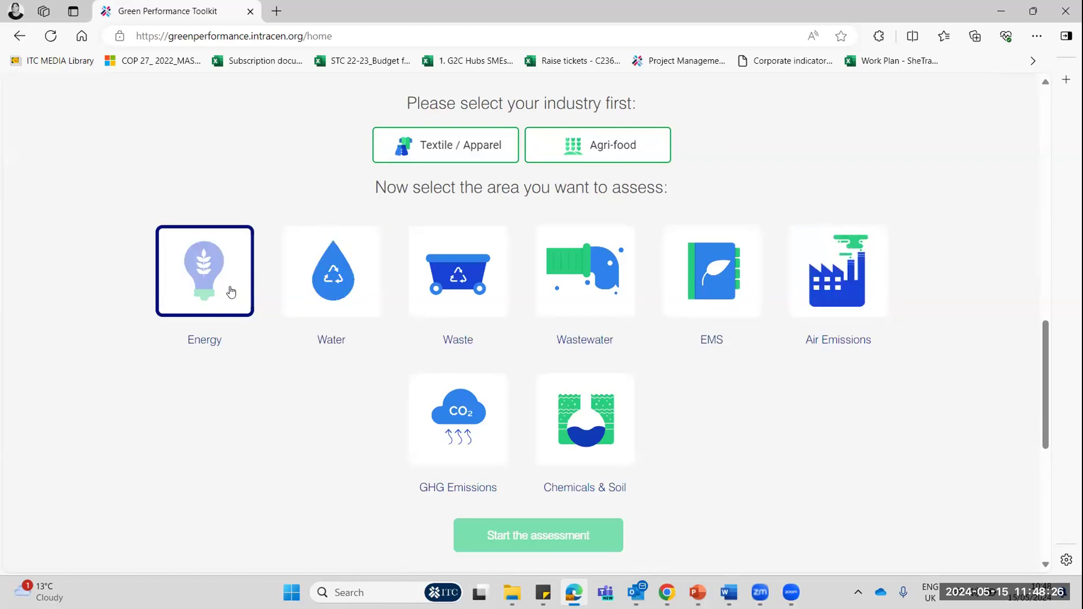
left_click(437, 154)
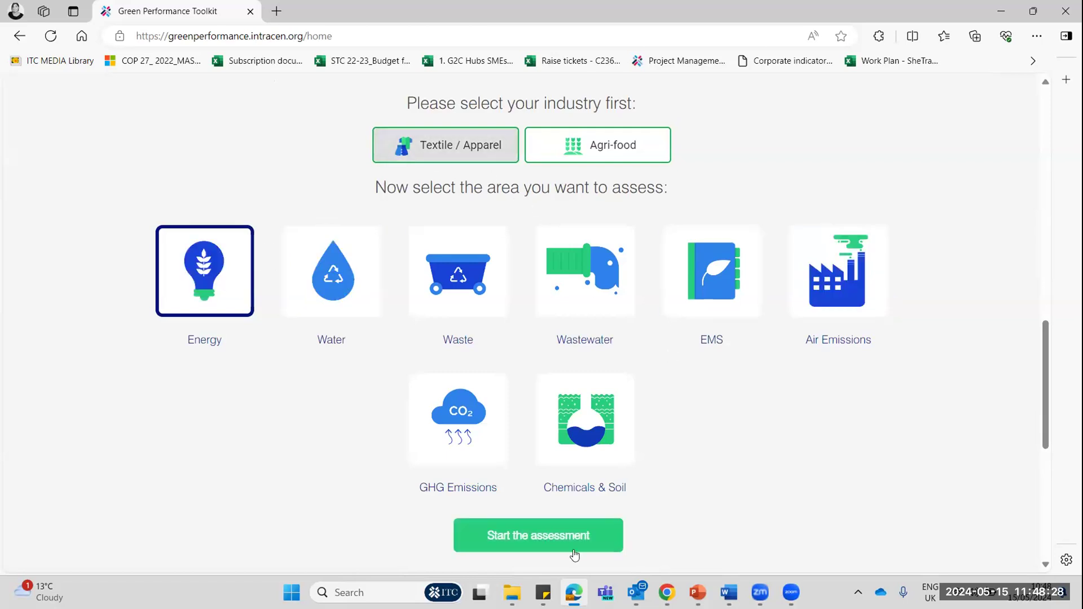
left_click(522, 550)
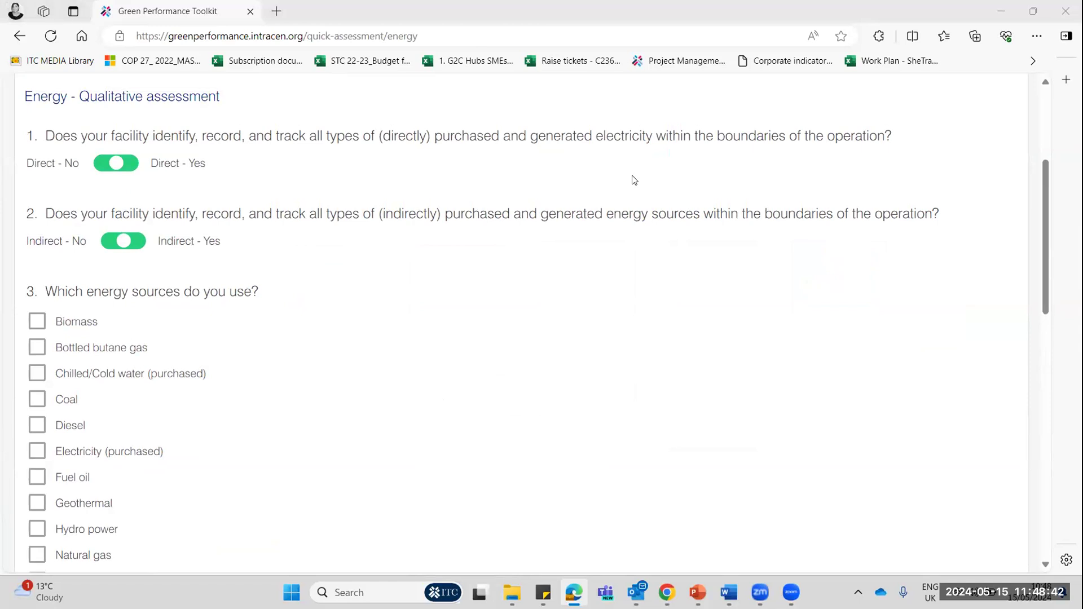
Answer No to question 1 on tracking directly purchased and generated electricity, after trying the Yes answer
scroll(377, 281, "up", 4)
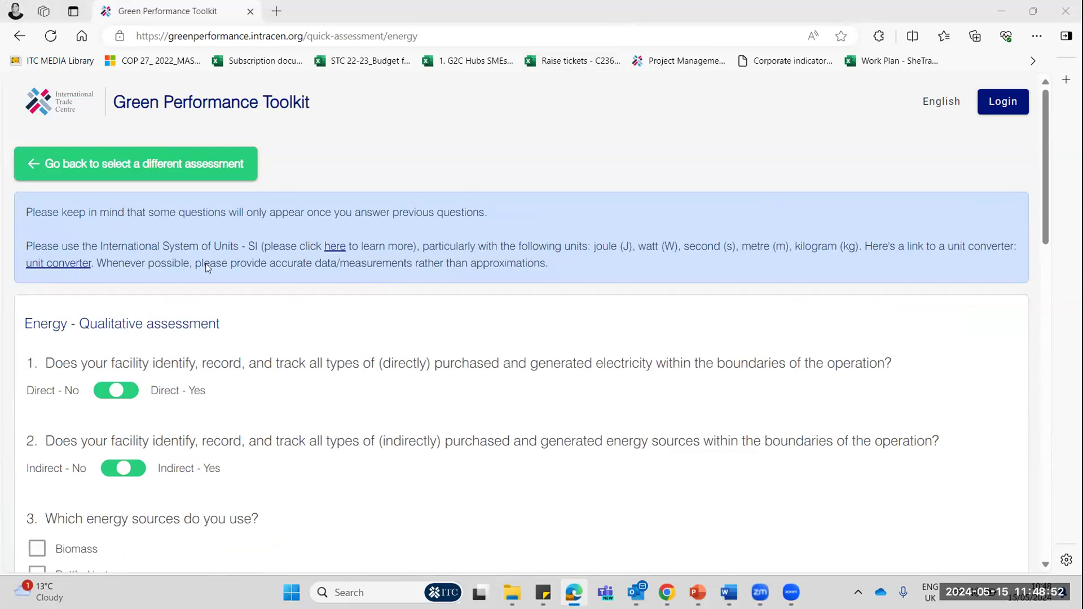
scroll(208, 268, "down", 3)
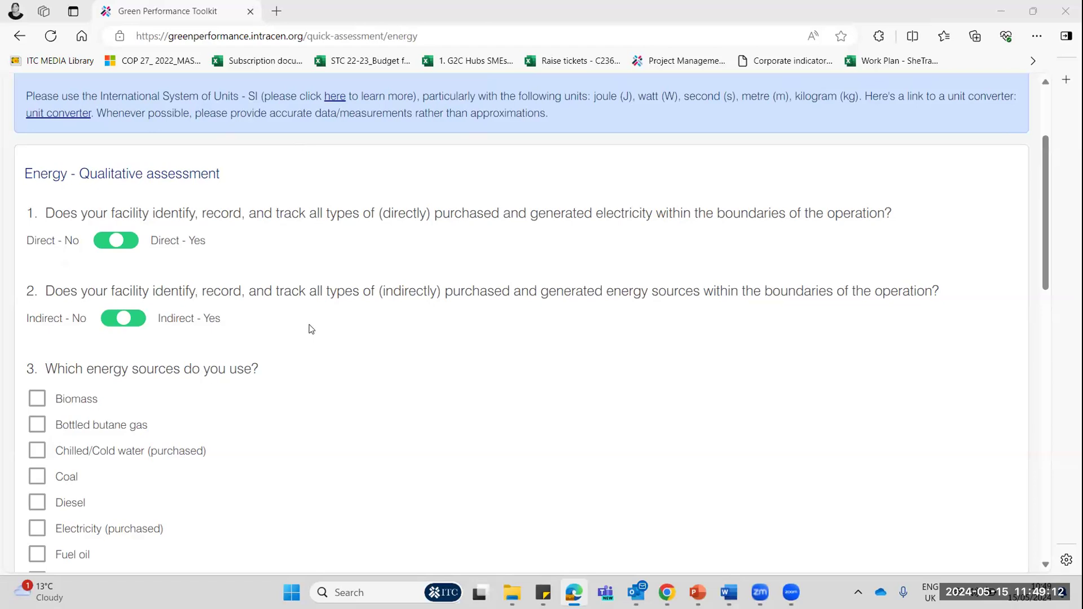
scroll(303, 307, "down", 1)
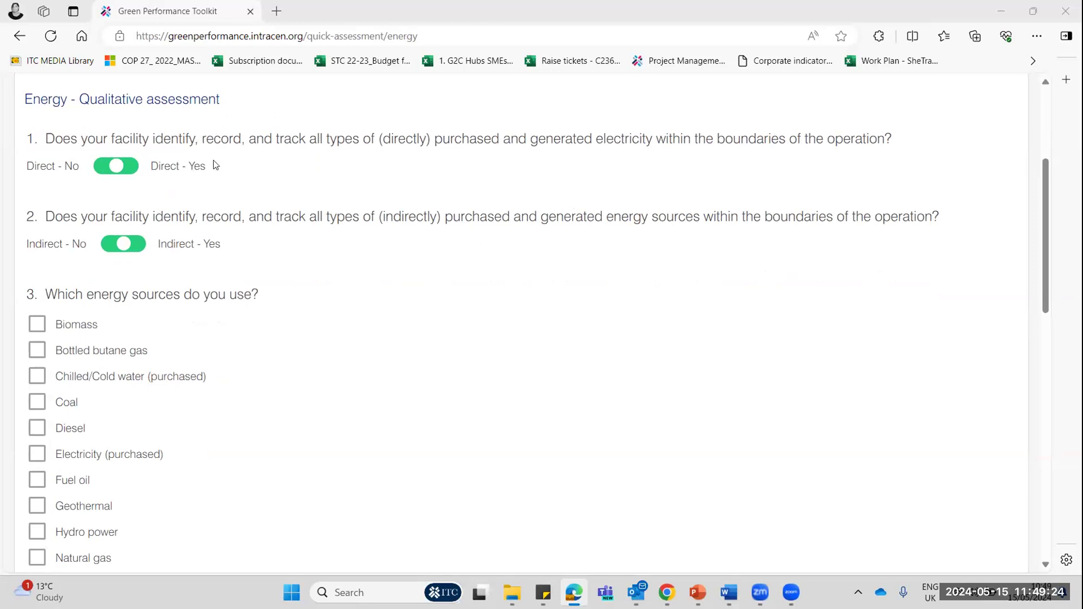
left_click(116, 170)
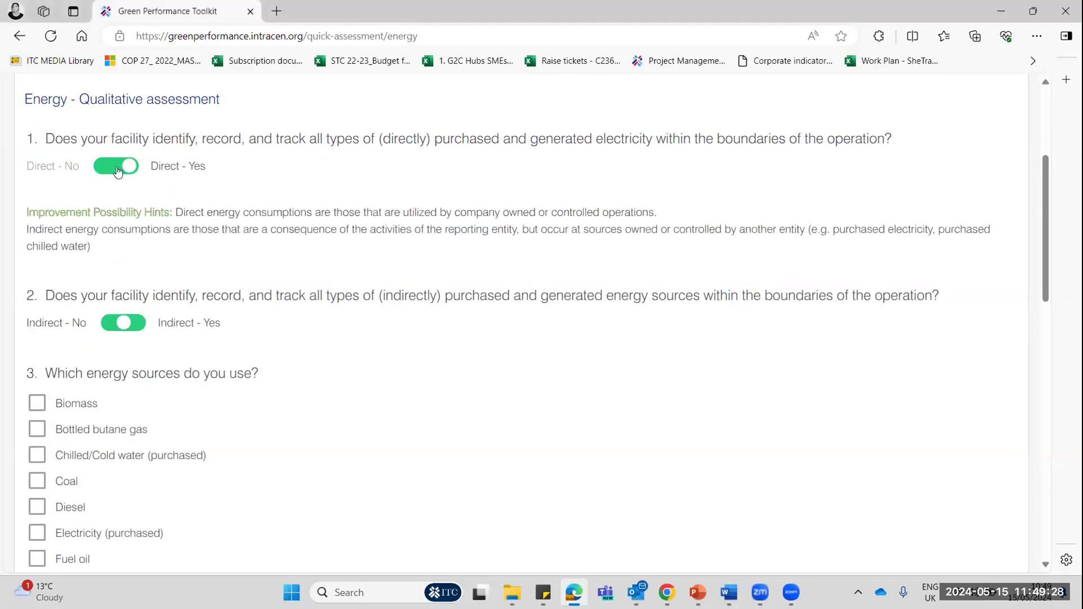
left_click(118, 171)
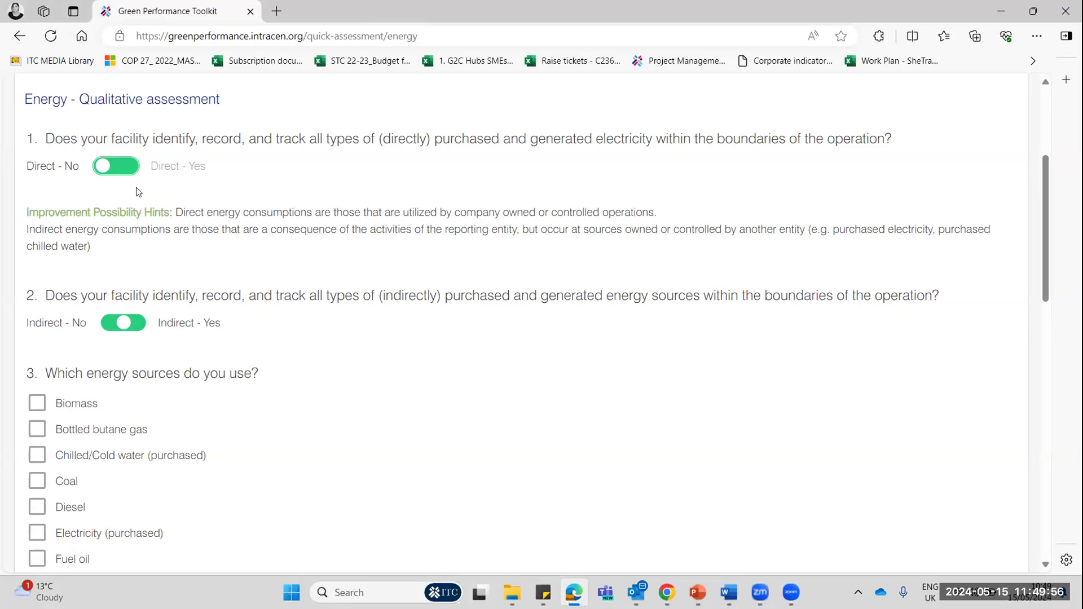
Answer No to question 4 on whether the facility uses renewable energy sources
scroll(198, 193, "down", 2)
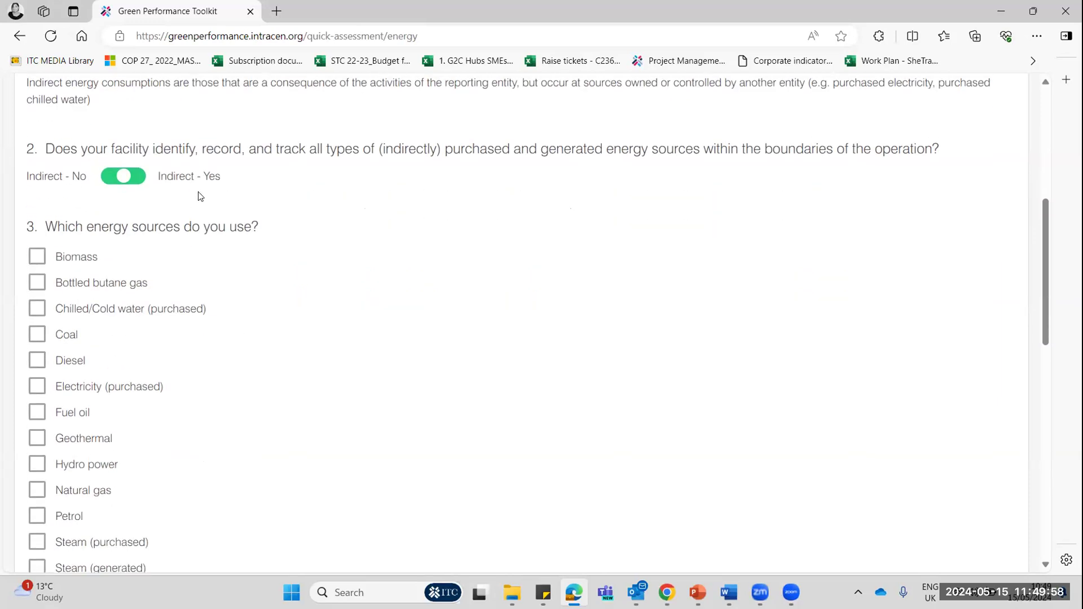
scroll(199, 196, "down", 1)
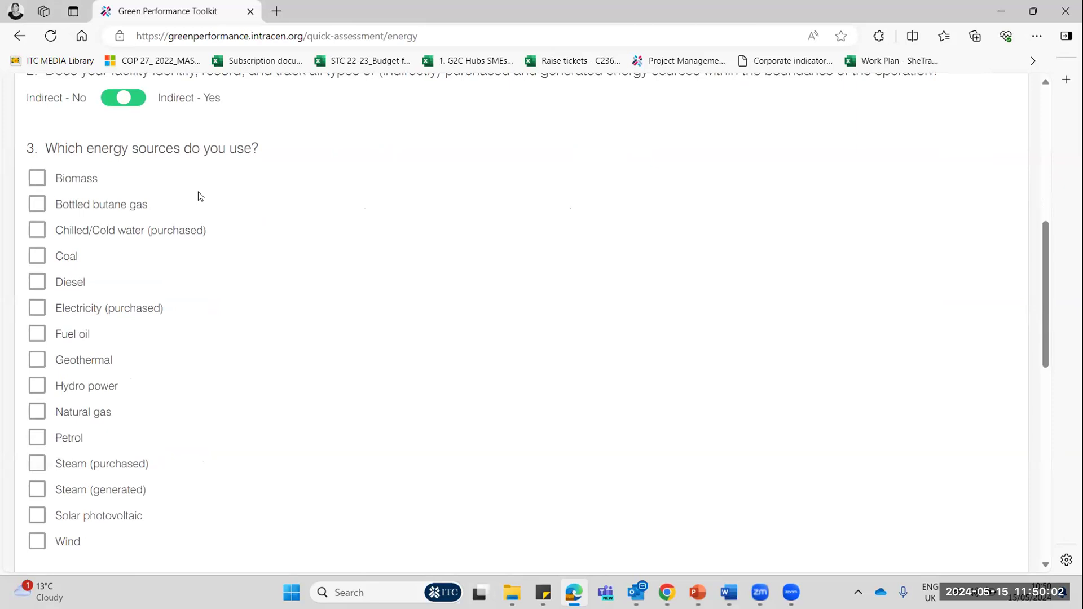
left_click(192, 228)
left_click(192, 219)
scroll(171, 239, "down", 2)
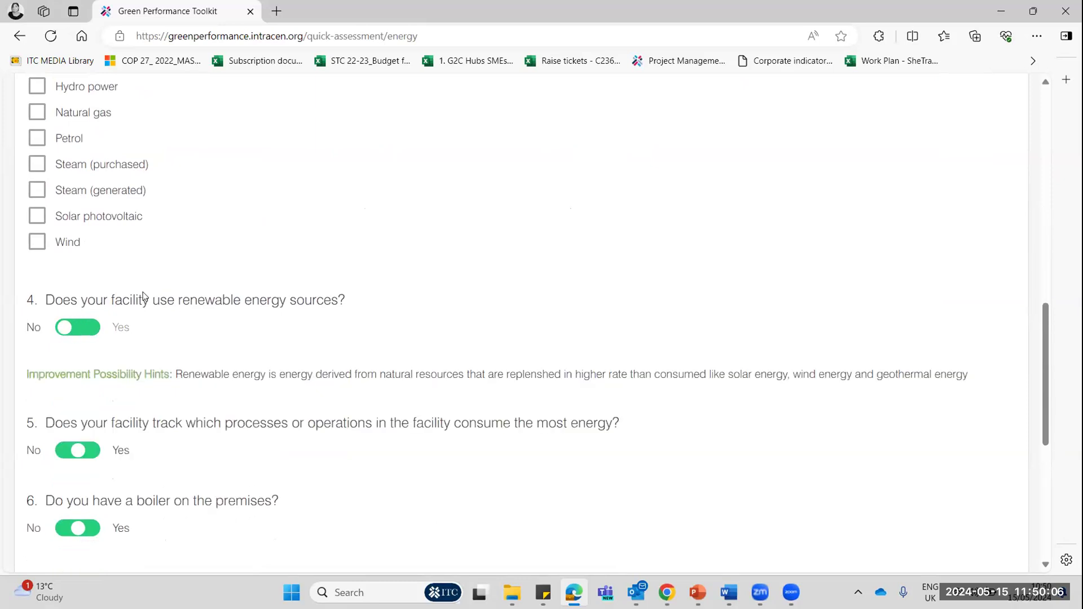
scroll(143, 296, "down", 2)
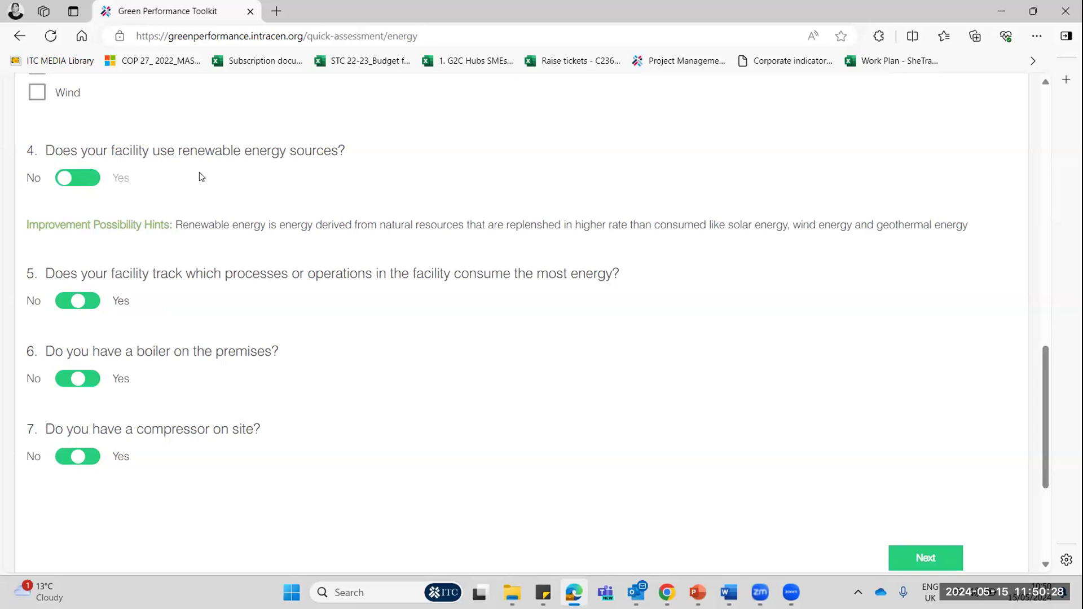
Try Yes for question 5 on tracking the most energy-consuming processes, and set the answer to No
scroll(199, 172, "down", 3)
left_click(89, 151)
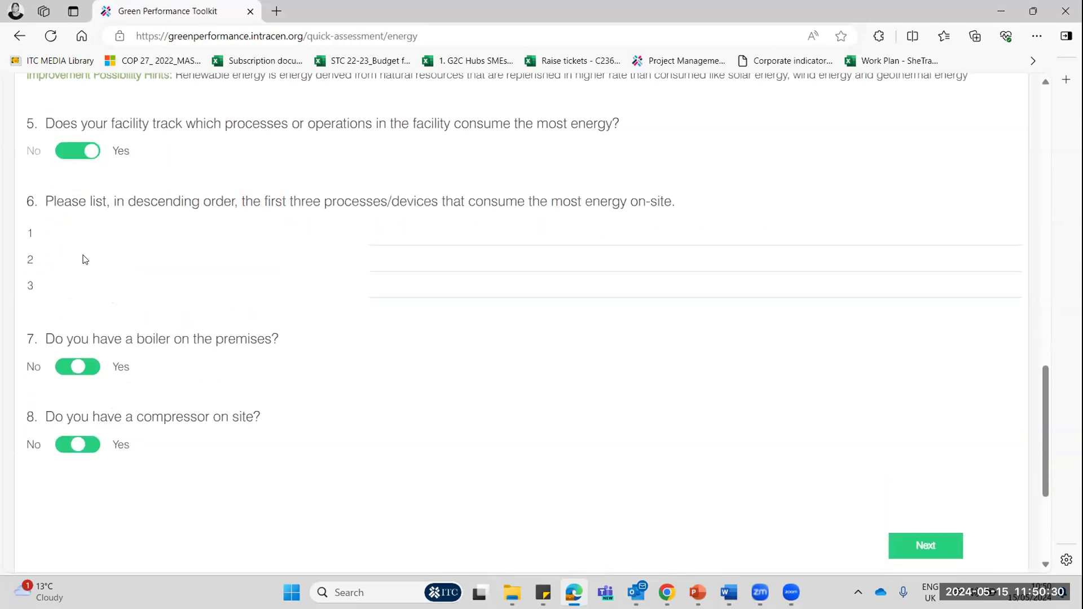
left_click(75, 152)
Answer No to the boiler and compressor questions and continue to the next page of the energy assessment
left_click(69, 329)
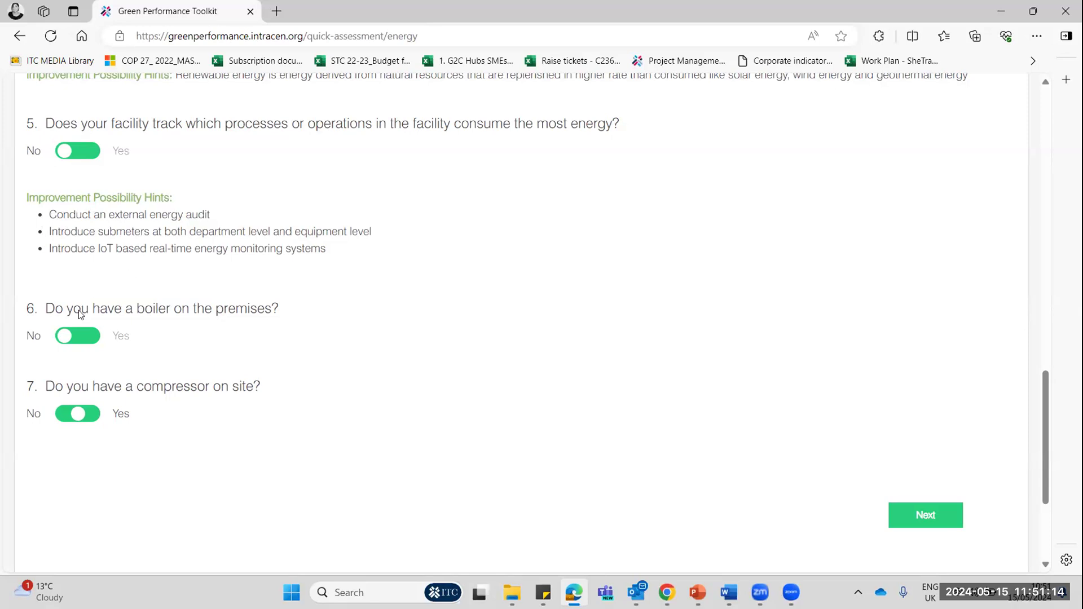
left_click_drag(88, 326, 83, 337)
left_click(84, 337)
left_click(84, 338)
scroll(74, 360, "down", 2)
left_click(63, 271)
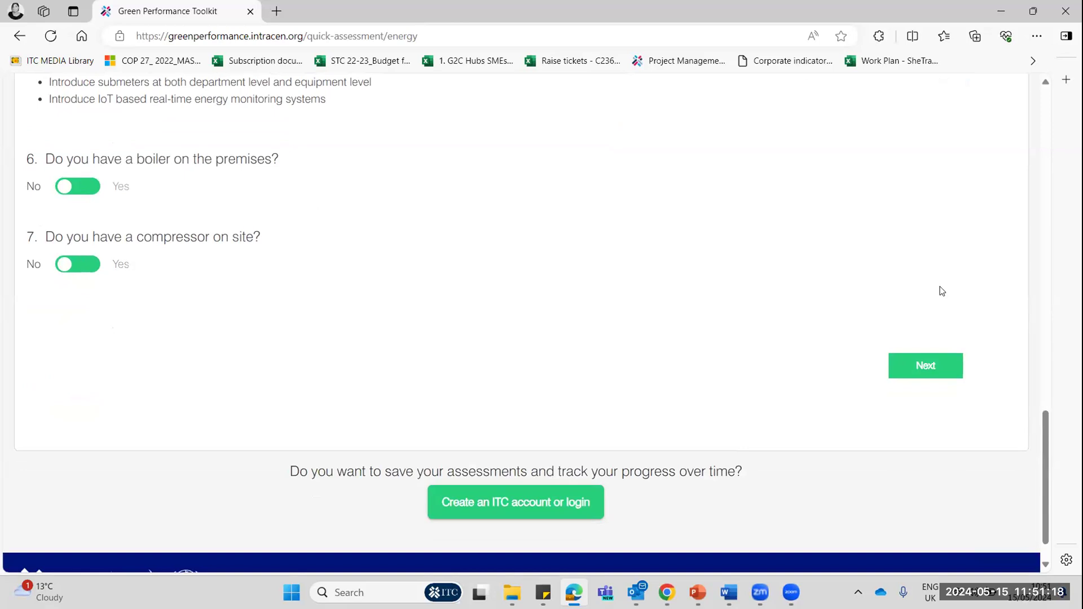
left_click(992, 364)
Answer No to question 8 on whether the facility has set baseline values for energy consumption
scroll(415, 237, "up", 4)
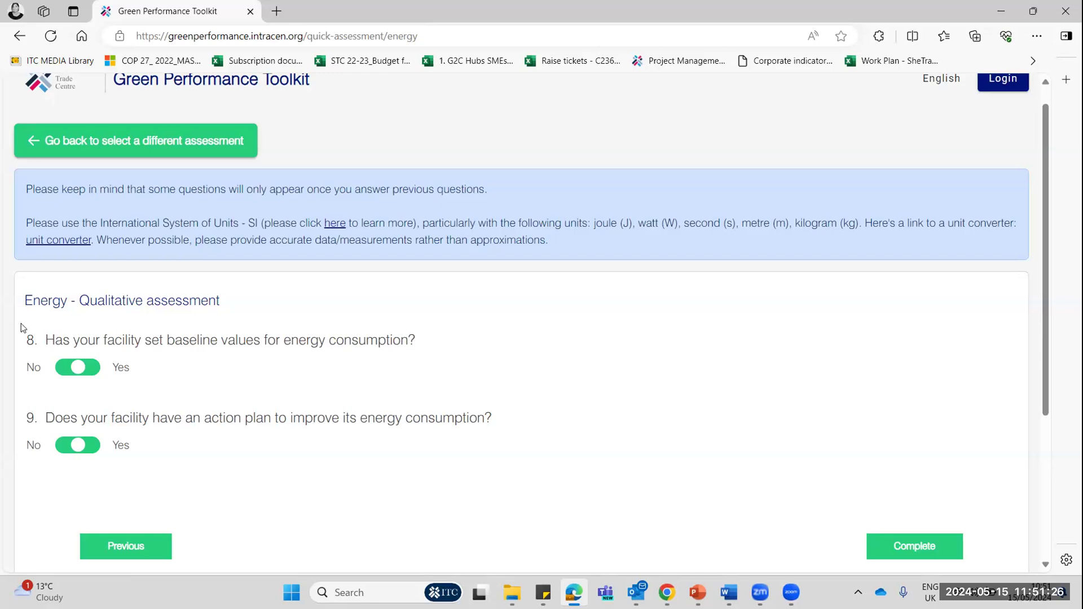
scroll(229, 348, "down", 1)
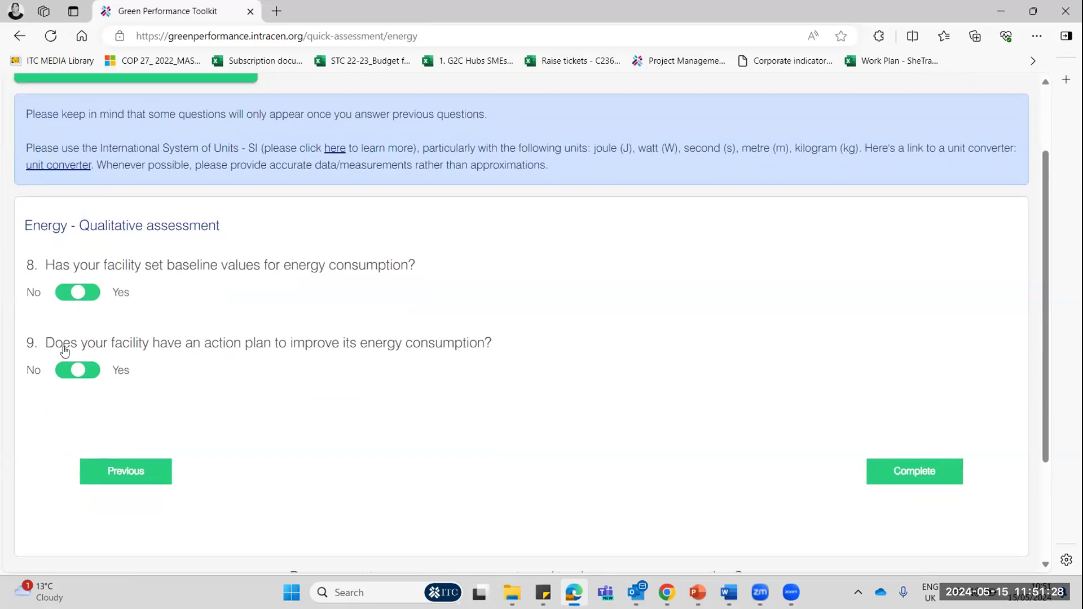
left_click(71, 296)
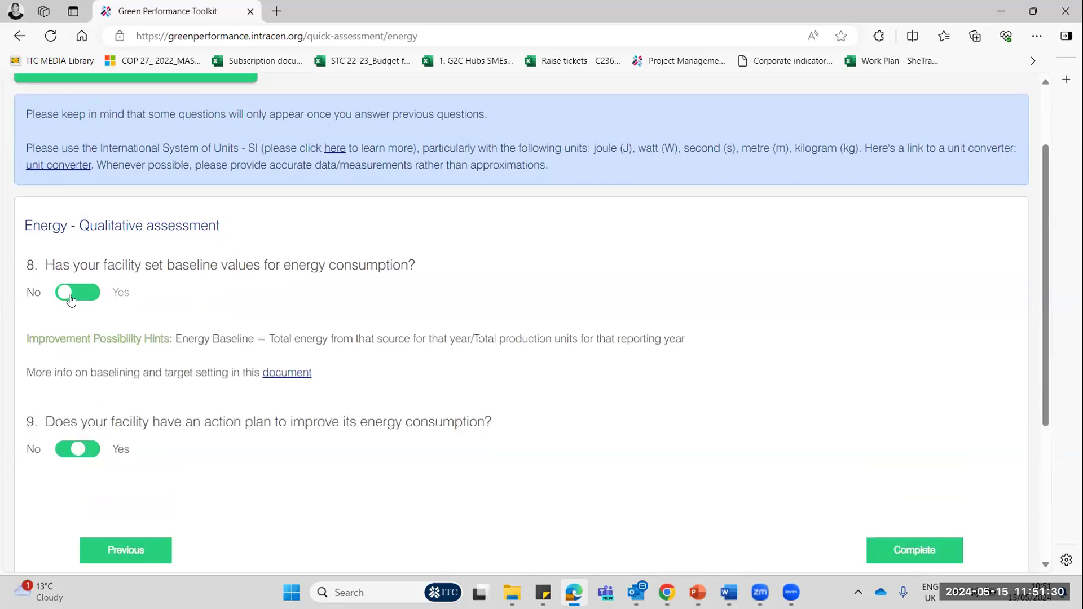
scroll(206, 270, "down", 1)
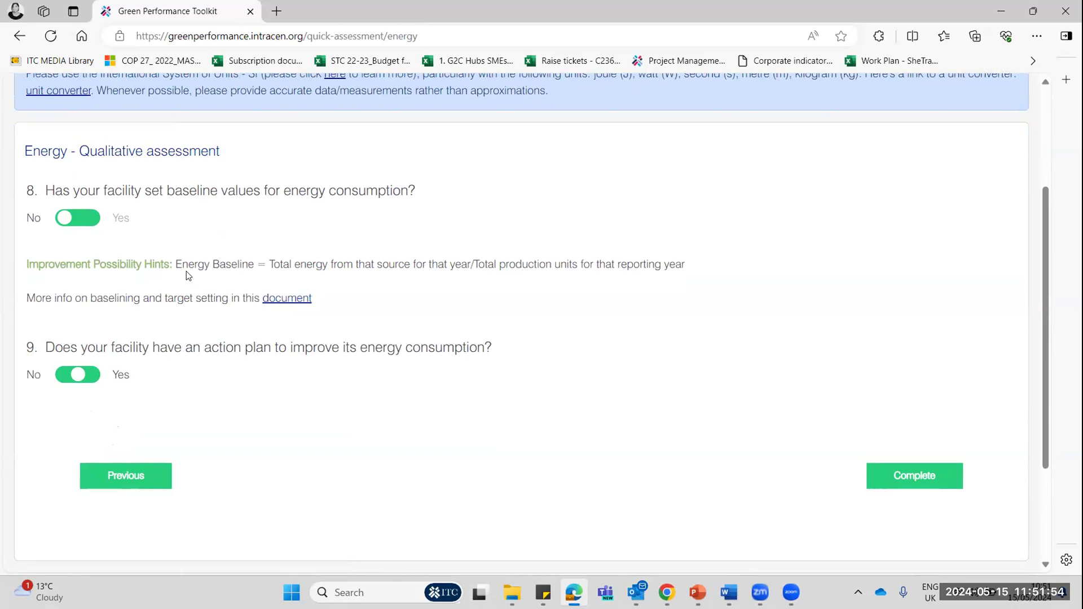
left_click(70, 218)
left_click(71, 218)
scroll(119, 322, "down", 1)
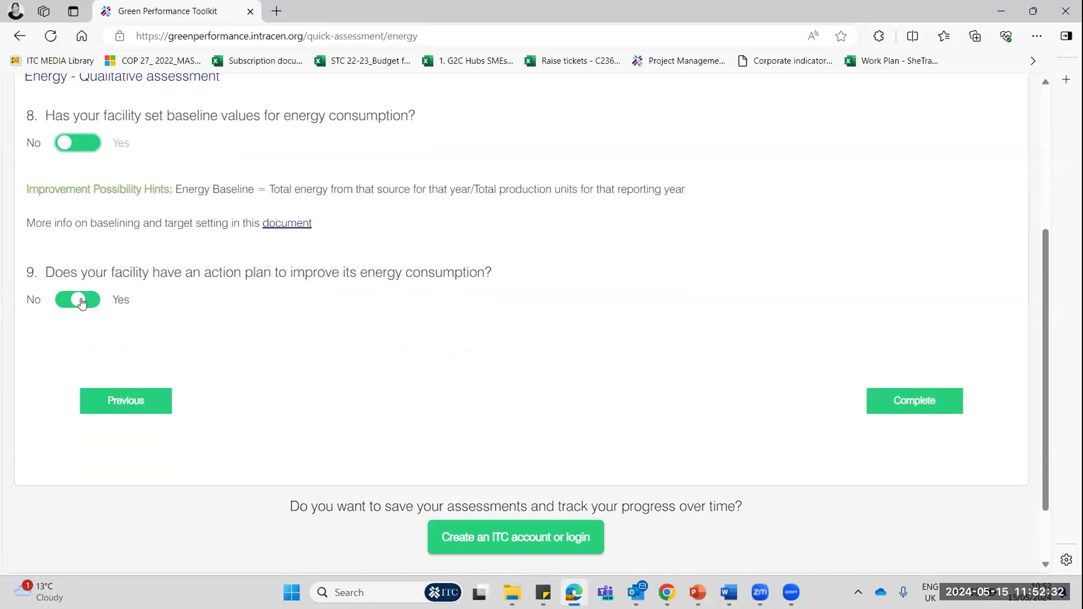
Answer Yes to question 9 on having an energy improvement action plan and complete the assessment
left_click(82, 301)
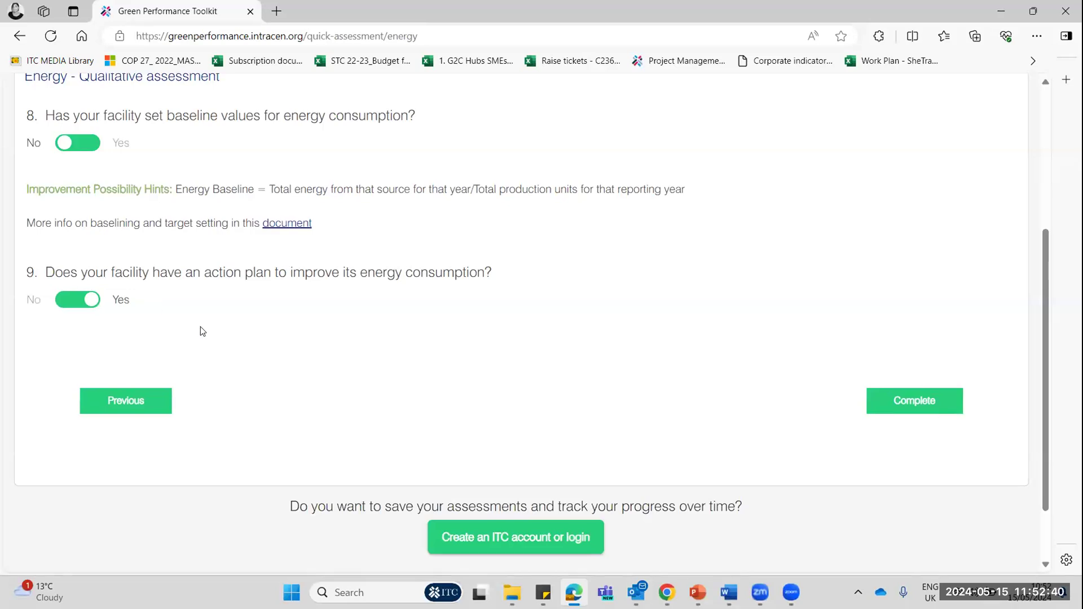
scroll(202, 327, "up", 1)
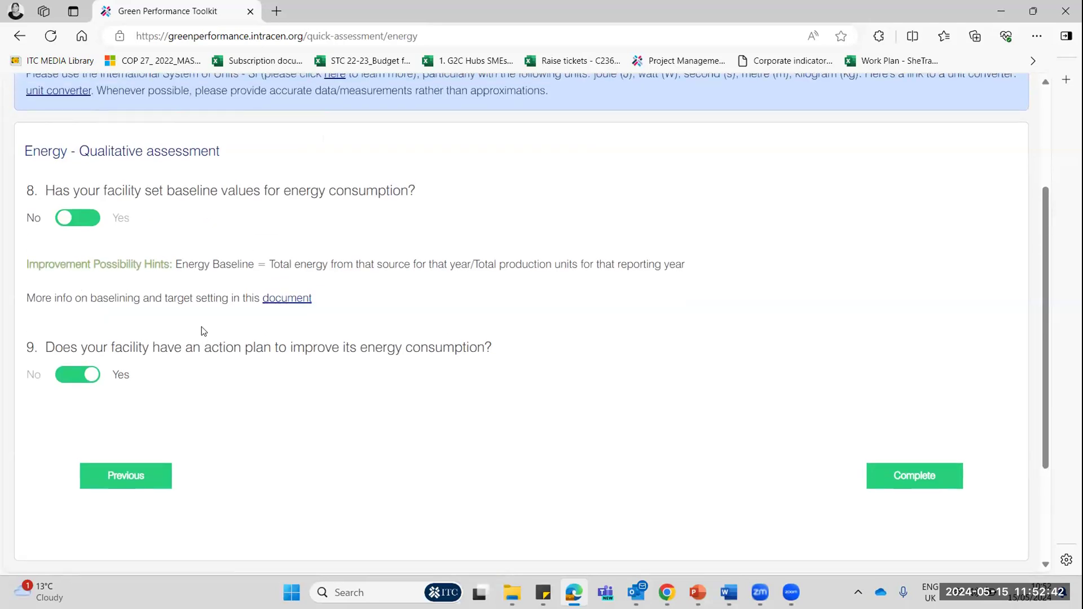
scroll(204, 331, "down", 2)
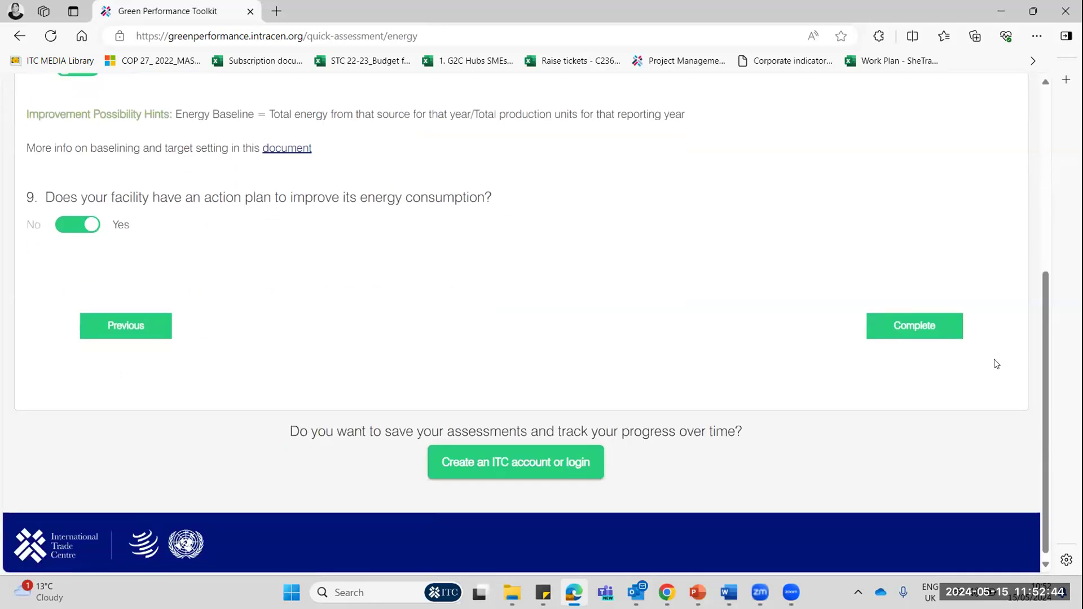
left_click(960, 333)
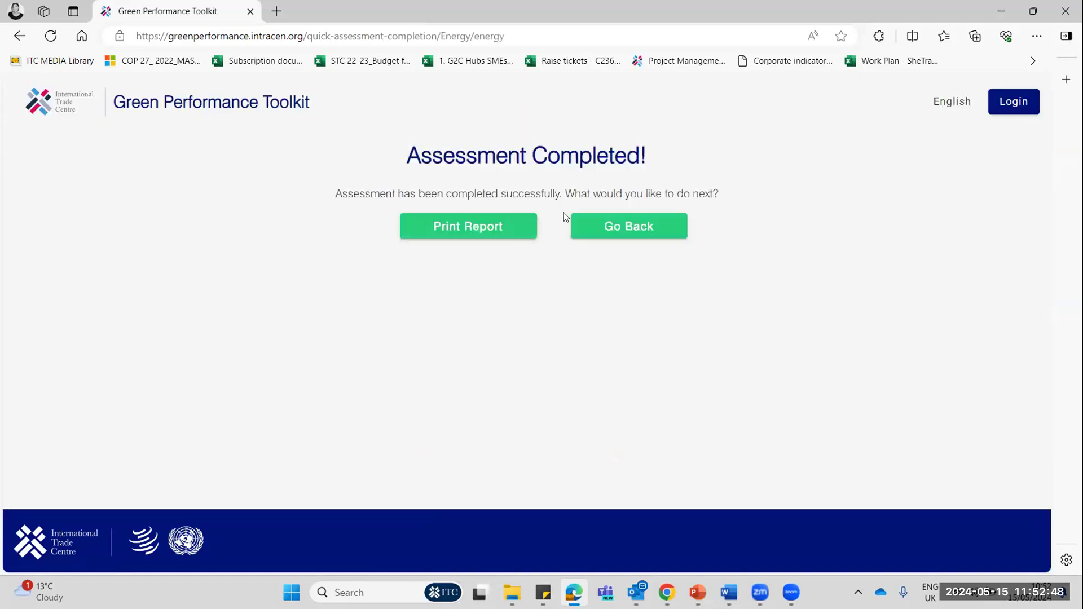
Return to the toolkit's home page and look over the assessment areas, testimonials and 3-step process
left_click(608, 226)
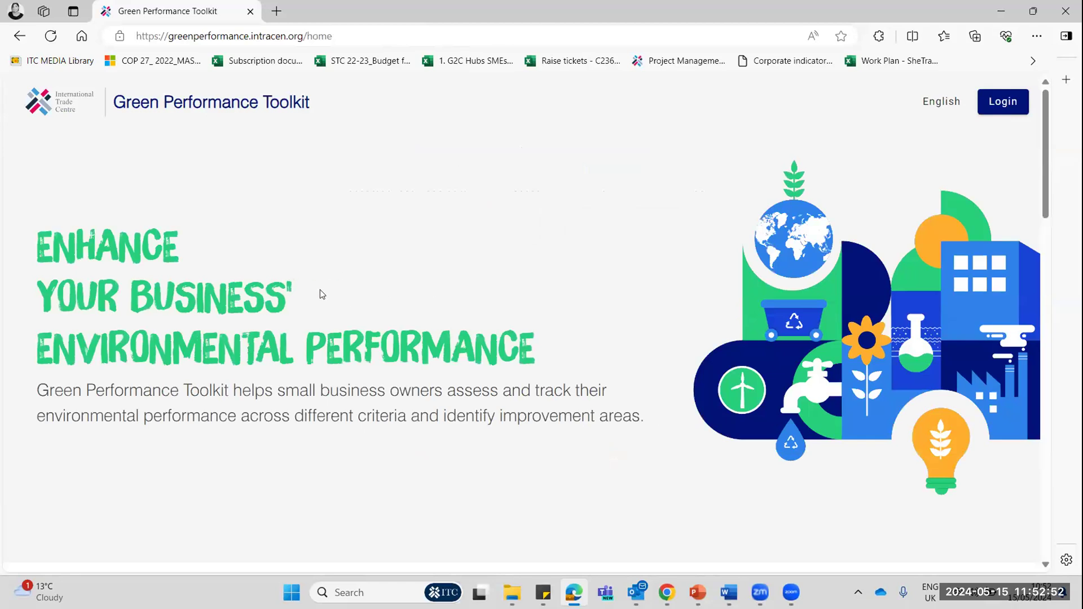
scroll(450, 262, "down", 8)
scroll(450, 263, "down", 12)
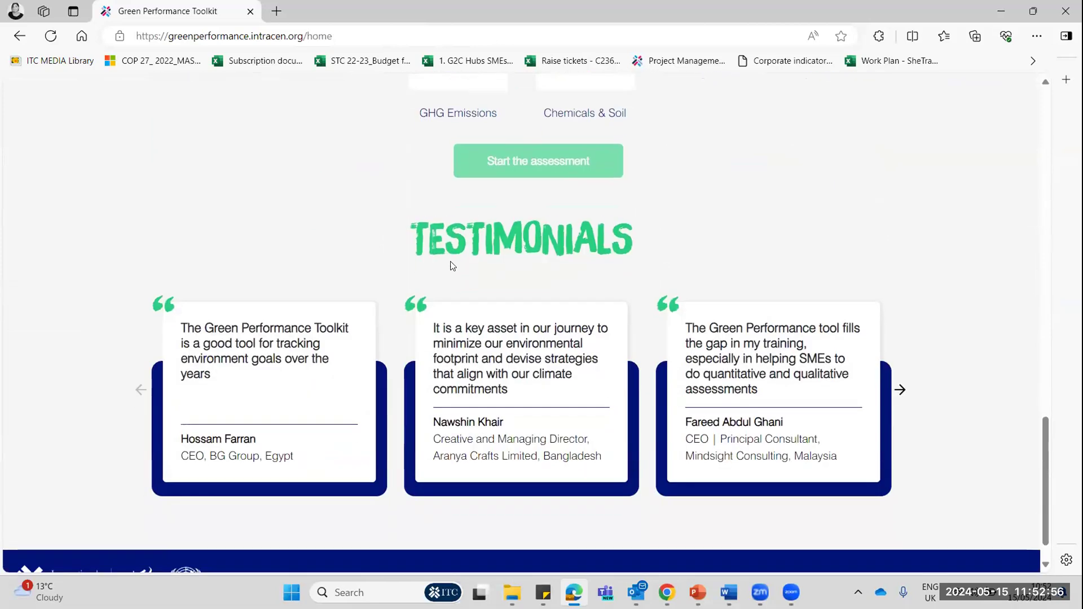
scroll(451, 266, "down", 1)
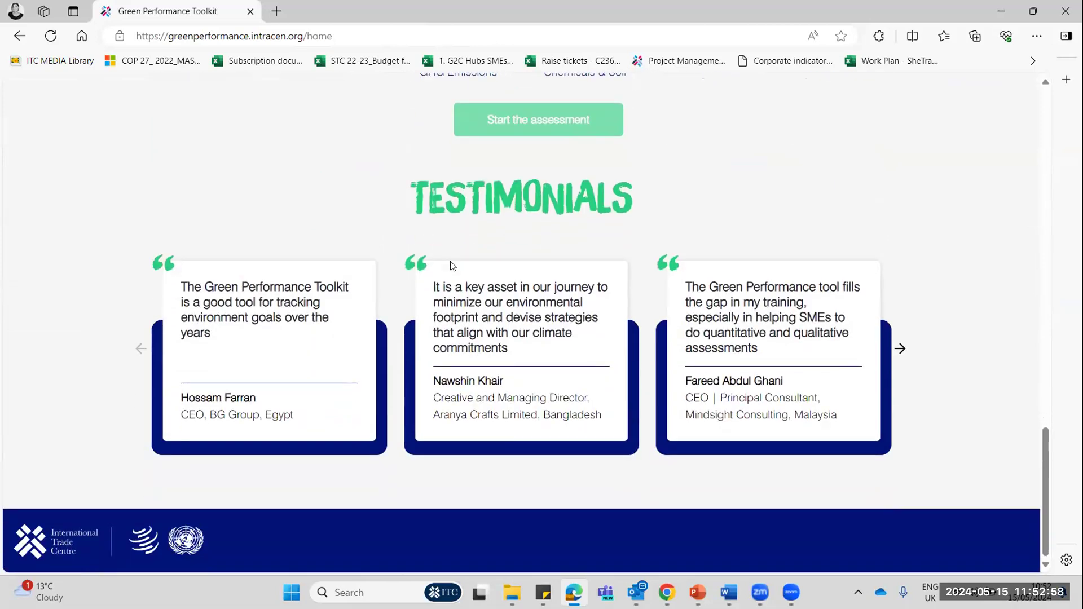
scroll(450, 266, "up", 15)
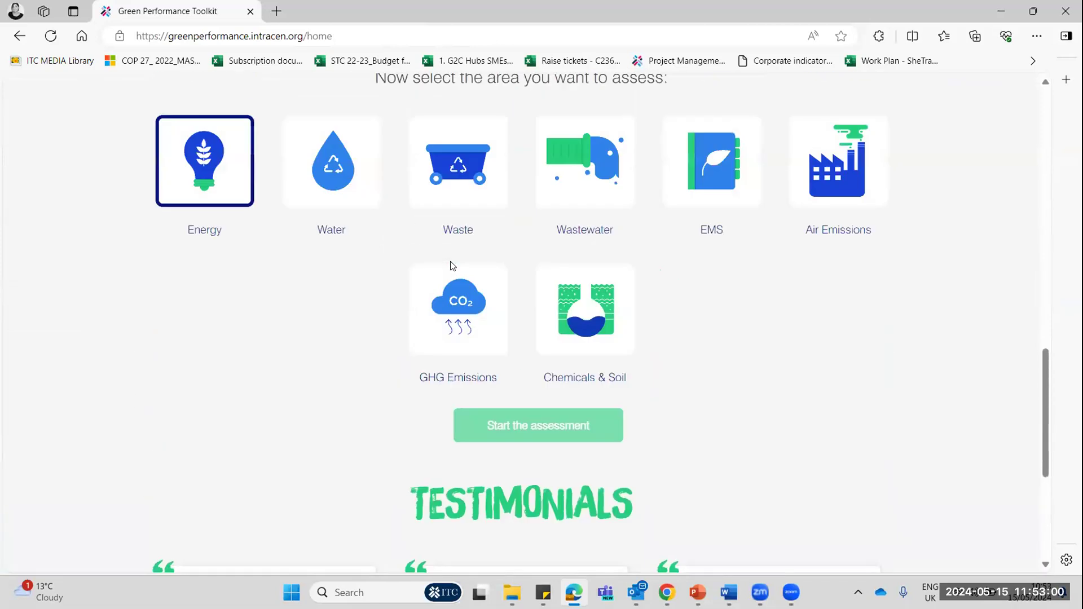
scroll(450, 266, "up", 2)
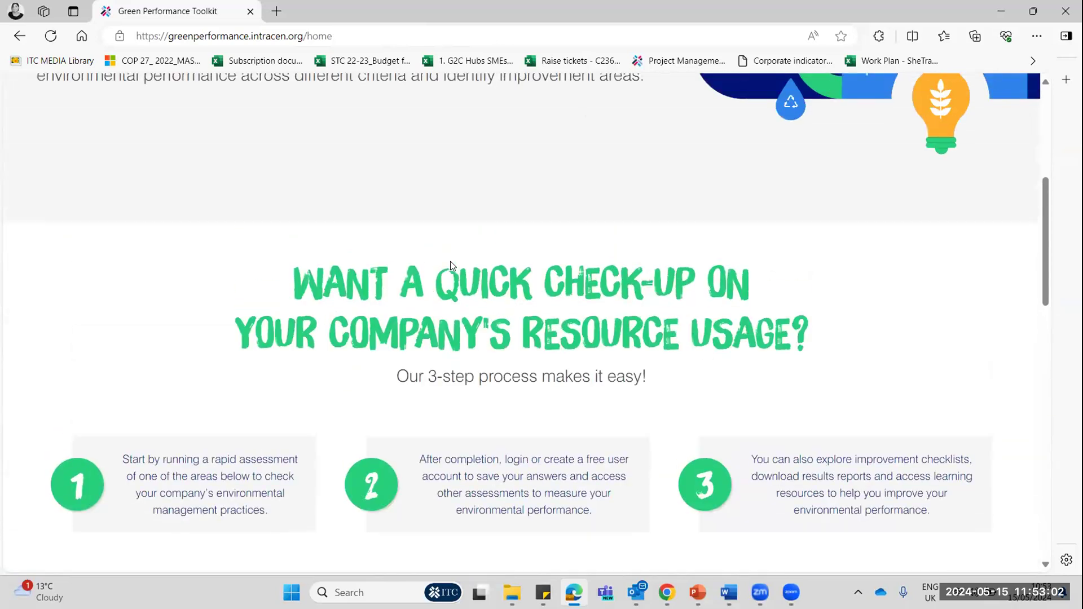
Open the toolkit's login page and bring up the Sticky Notes windows that hold login details
scroll(450, 265, "up", 5)
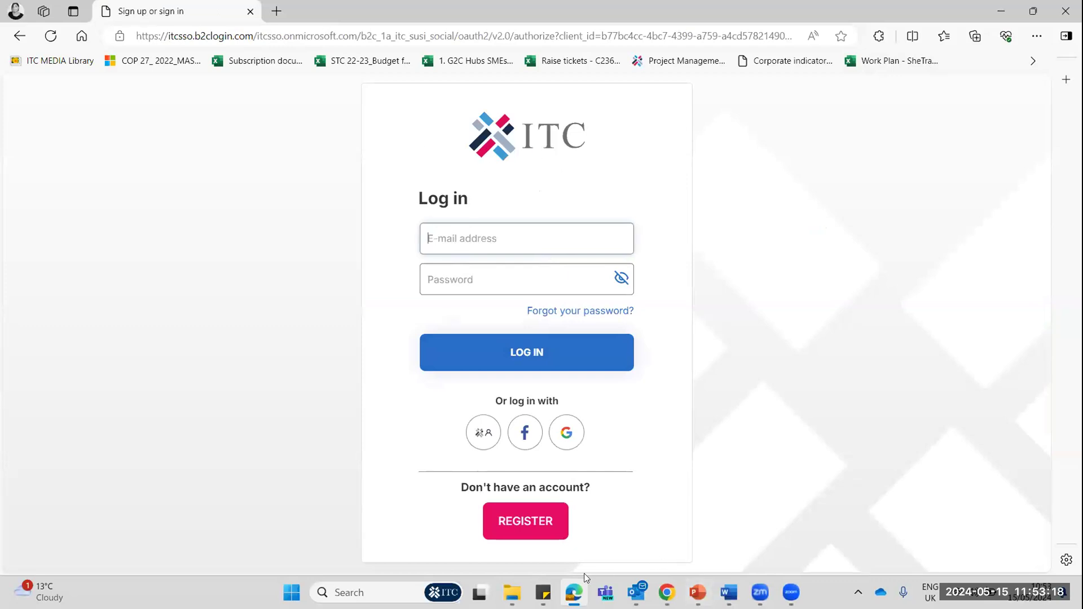
left_click(543, 593)
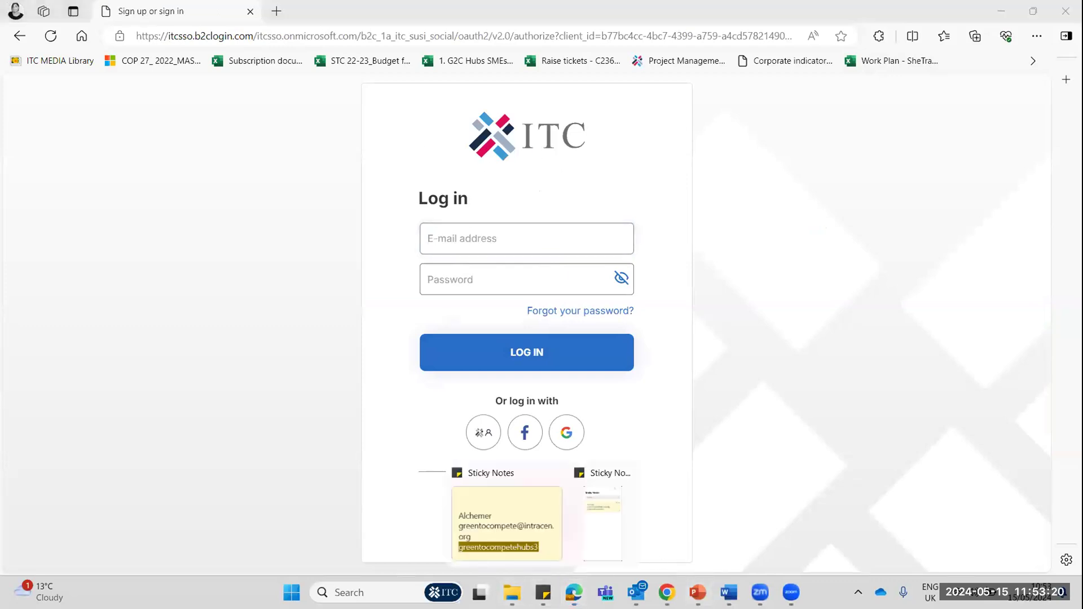